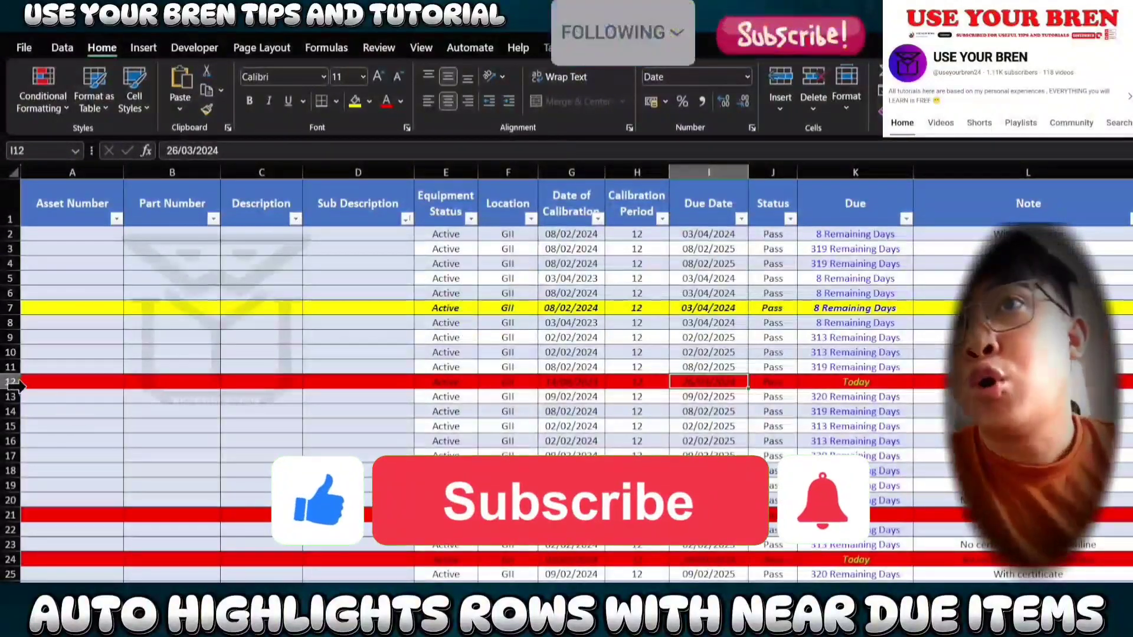
Check the due date of red row 12, then select row 2 across columns A to L.
{"action": "left_click_drag", "start_coordinate": [44, 381], "coordinate": [923, 385]}
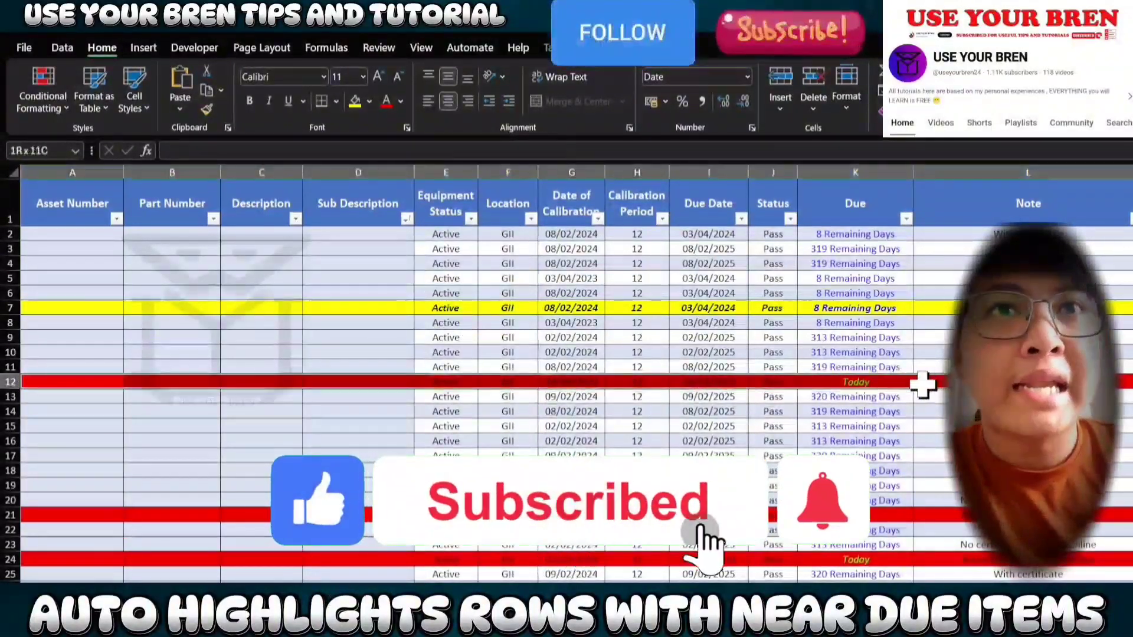
{"action": "left_click", "coordinate": [716, 383]}
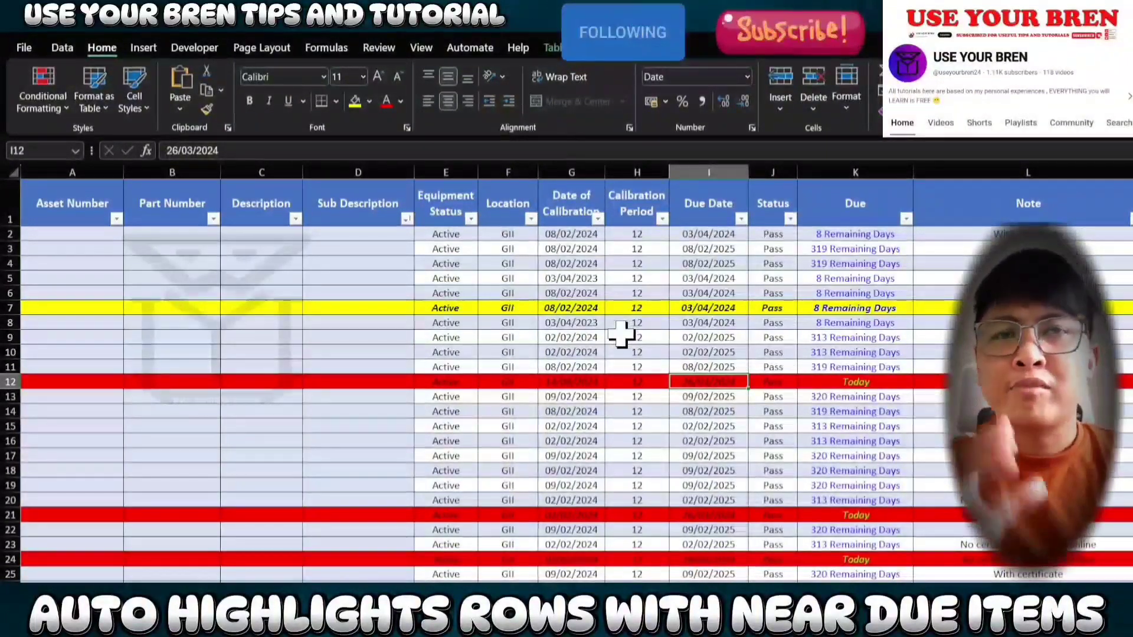
{"action": "left_click", "coordinate": [72, 308]}
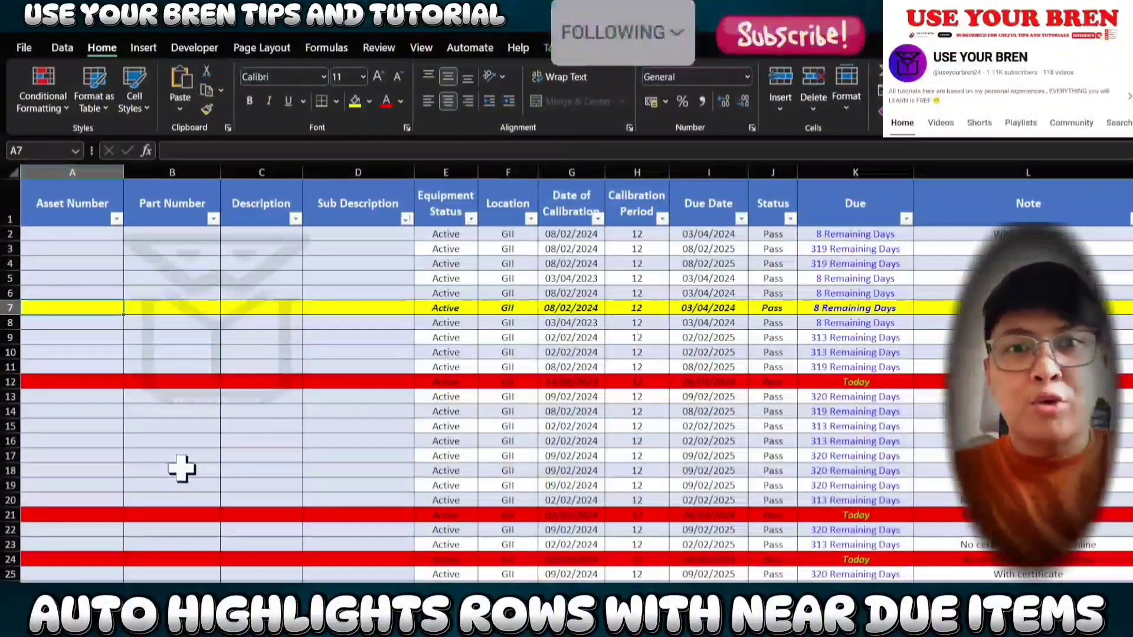
{"action": "left_click_drag", "start_coordinate": [54, 234], "coordinate": [996, 233]}
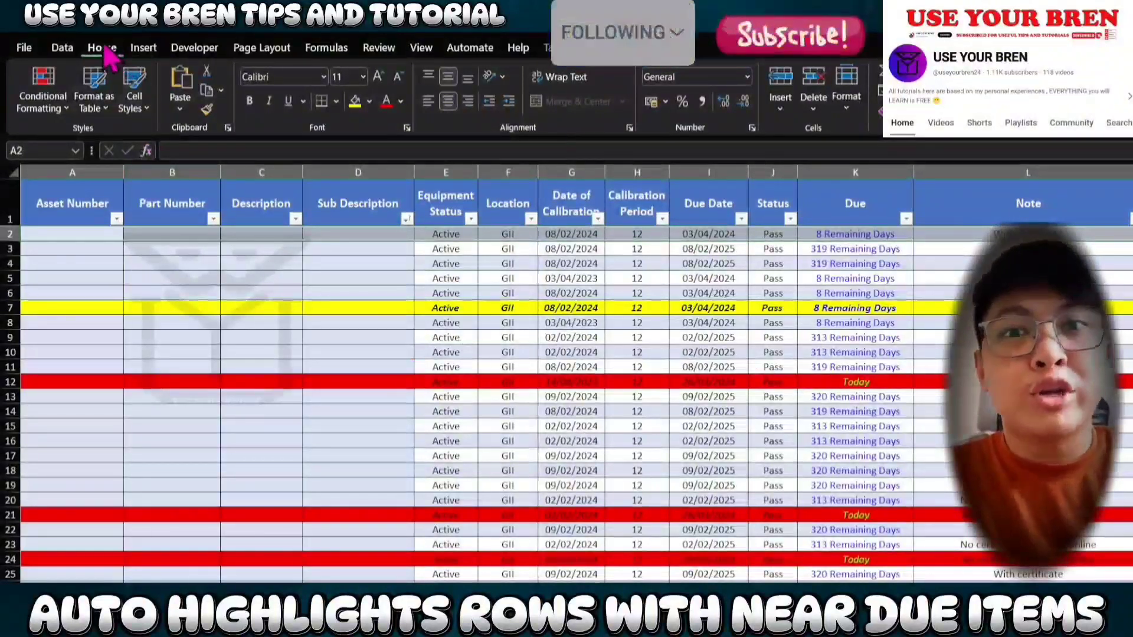
Start a new formula-based conditional formatting rule using =$I2-TODAY()<=30.
{"action": "left_click", "coordinate": [55, 101]}
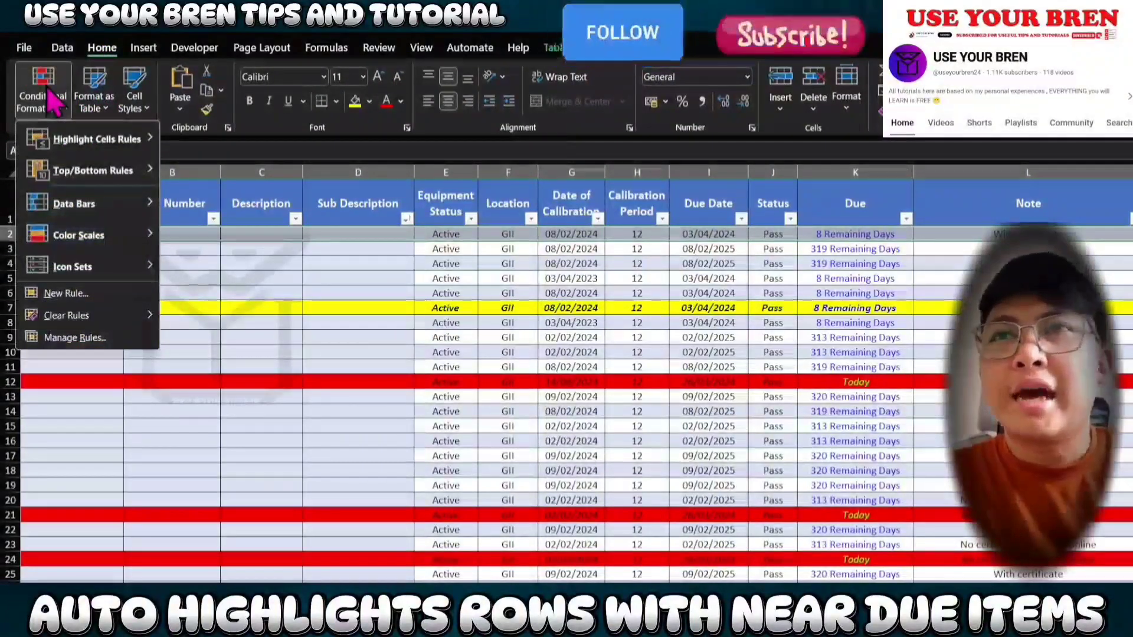
{"action": "left_click", "coordinate": [62, 293]}
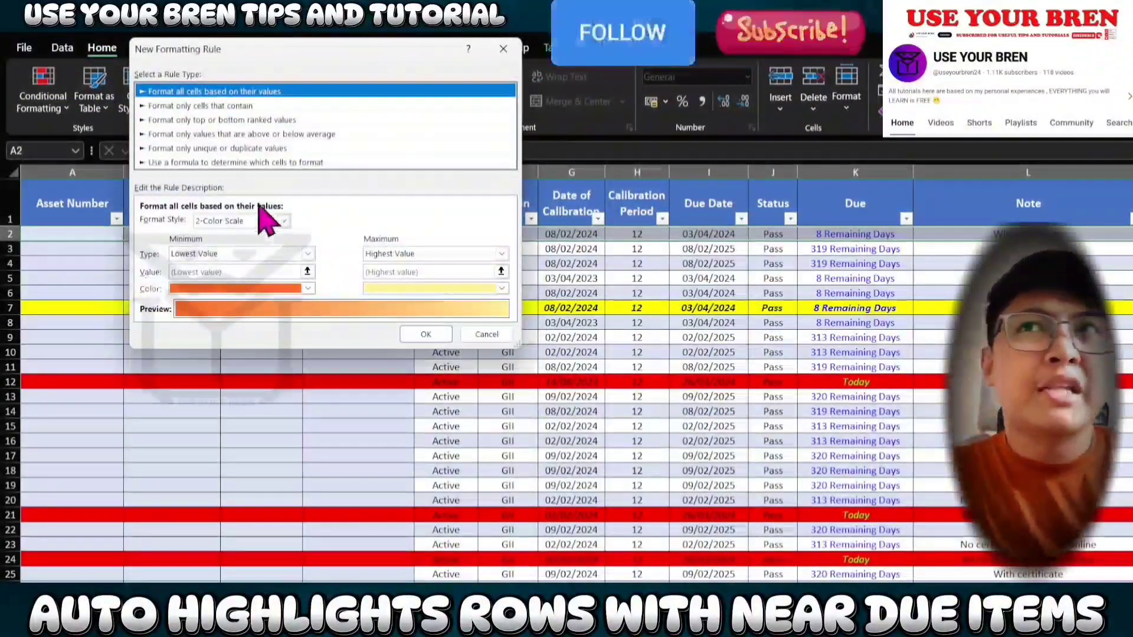
{"action": "left_click", "coordinate": [261, 164]}
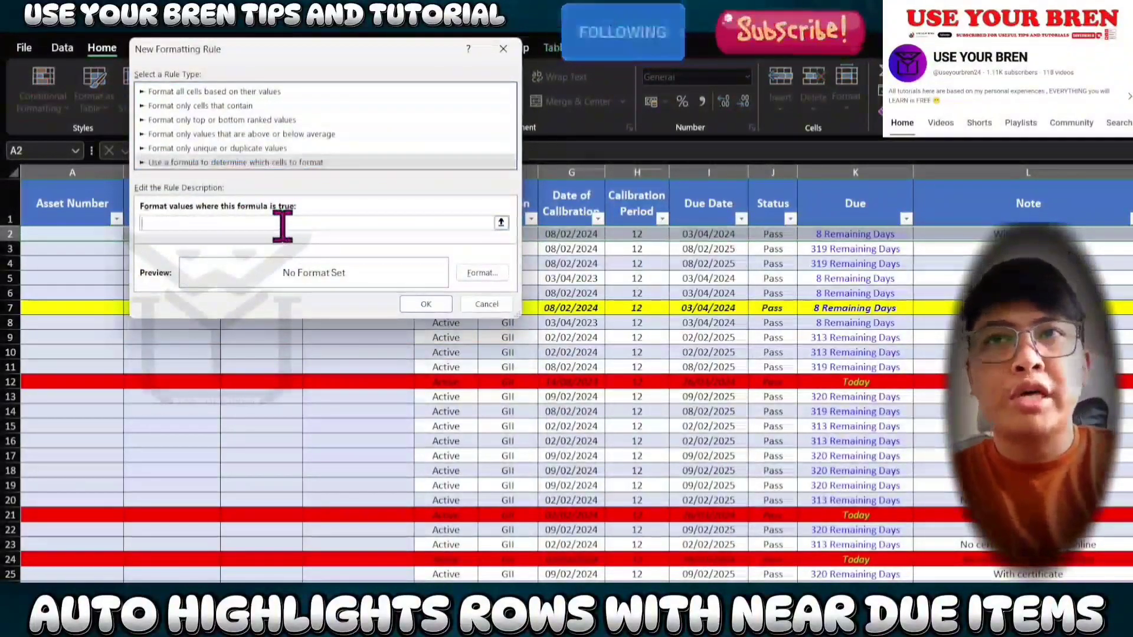
{"action": "type", "text": "=$I$"}
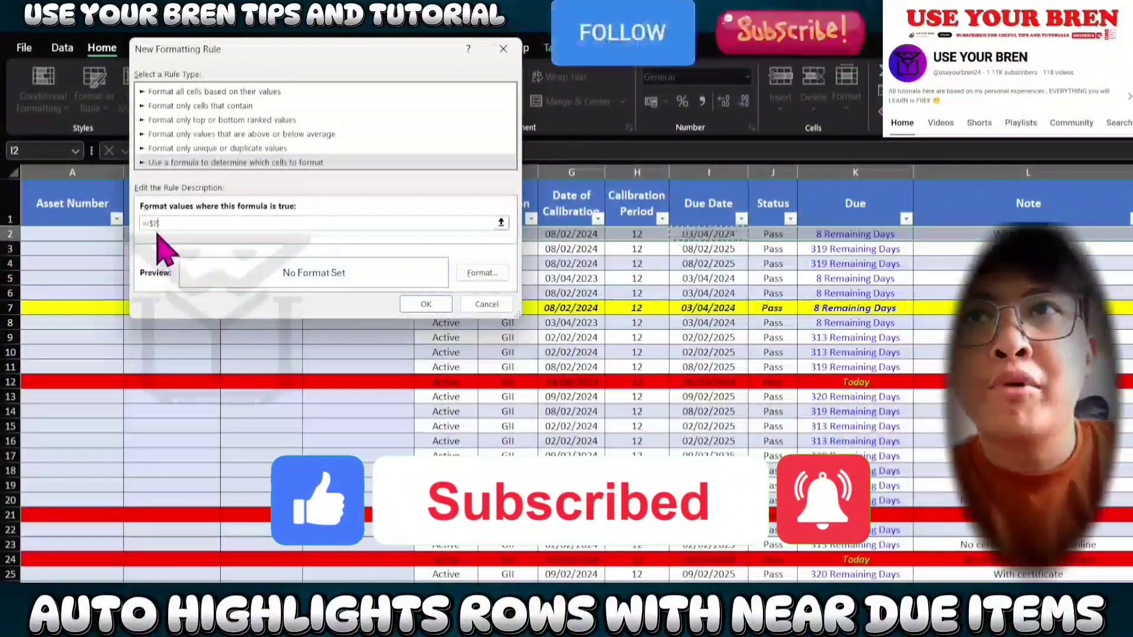
{"action": "key", "text": "BackSpace"}
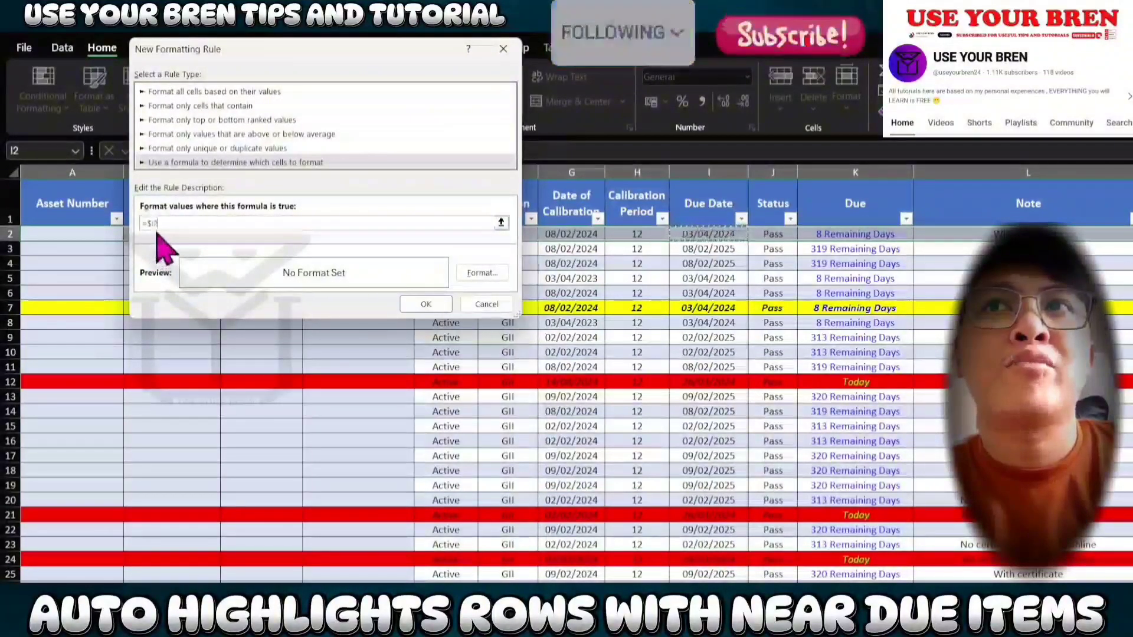
{"action": "type", "text": "2"}
{"action": "left_click", "coordinate": [164, 224]}
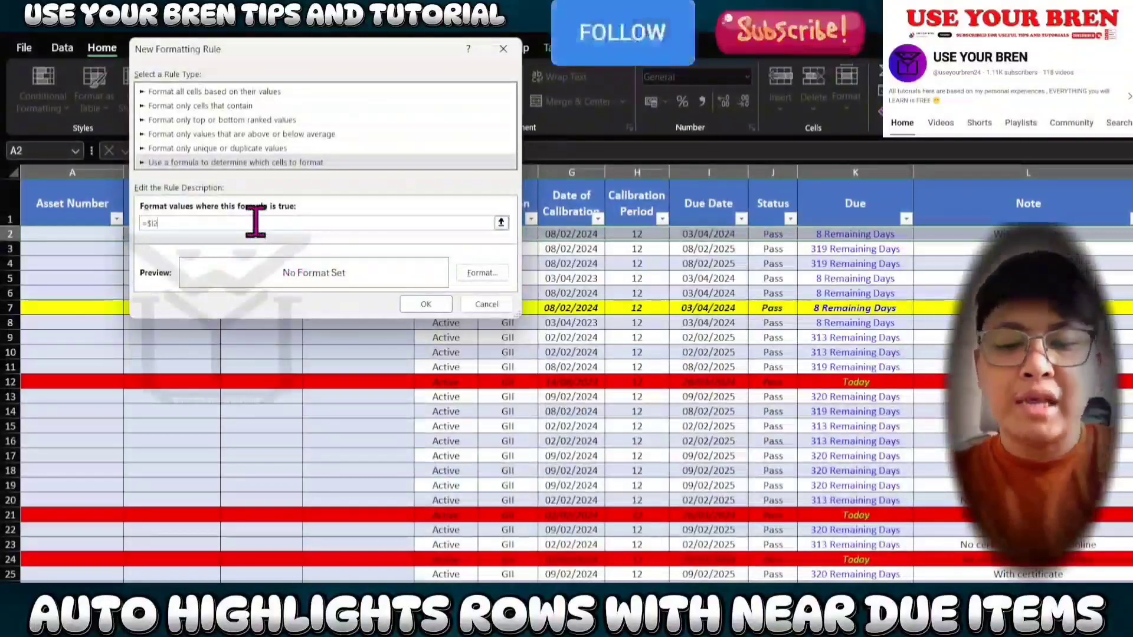
{"action": "type", "text": "-TODAY()<=30"}
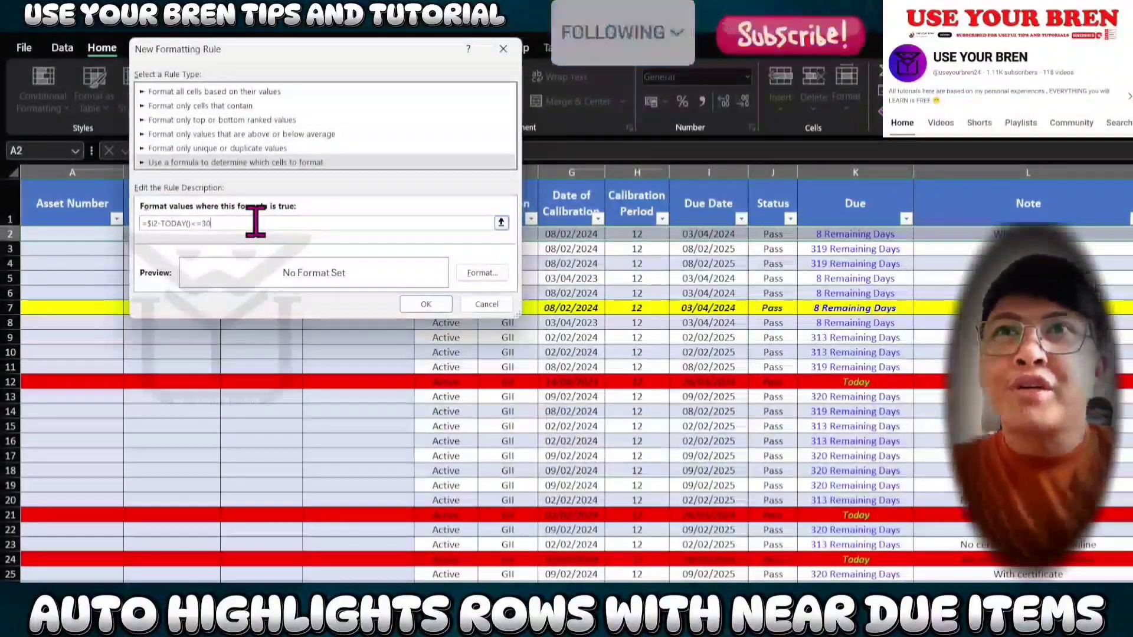
Set the rule's format to an orange fill and apply it to row 2.
{"action": "left_click", "coordinate": [481, 272]}
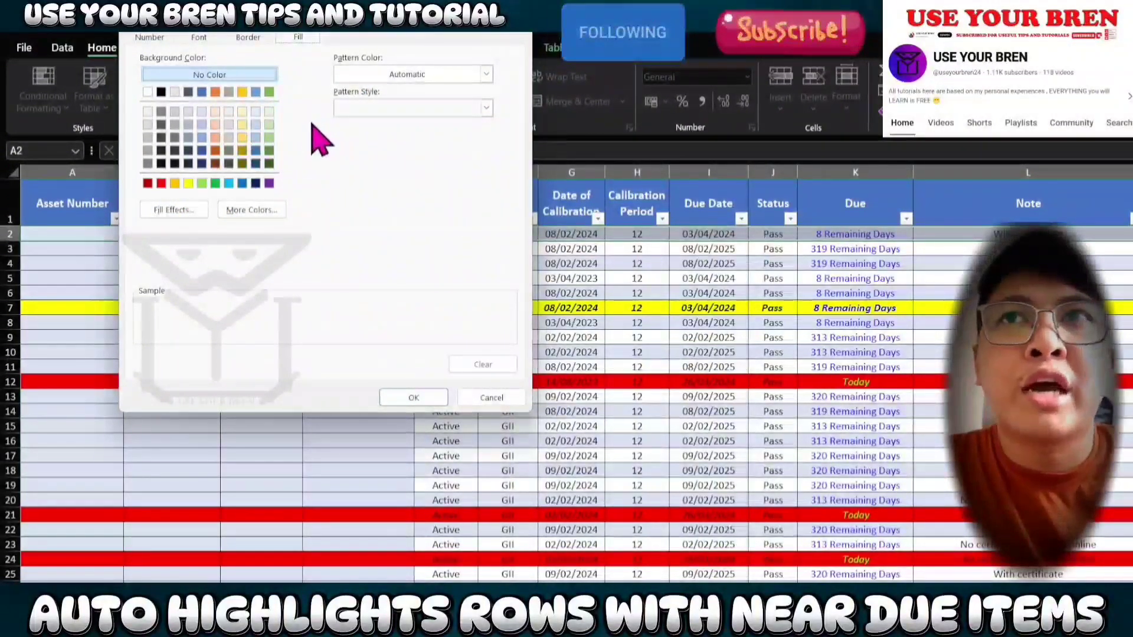
{"action": "left_click", "coordinate": [216, 93]}
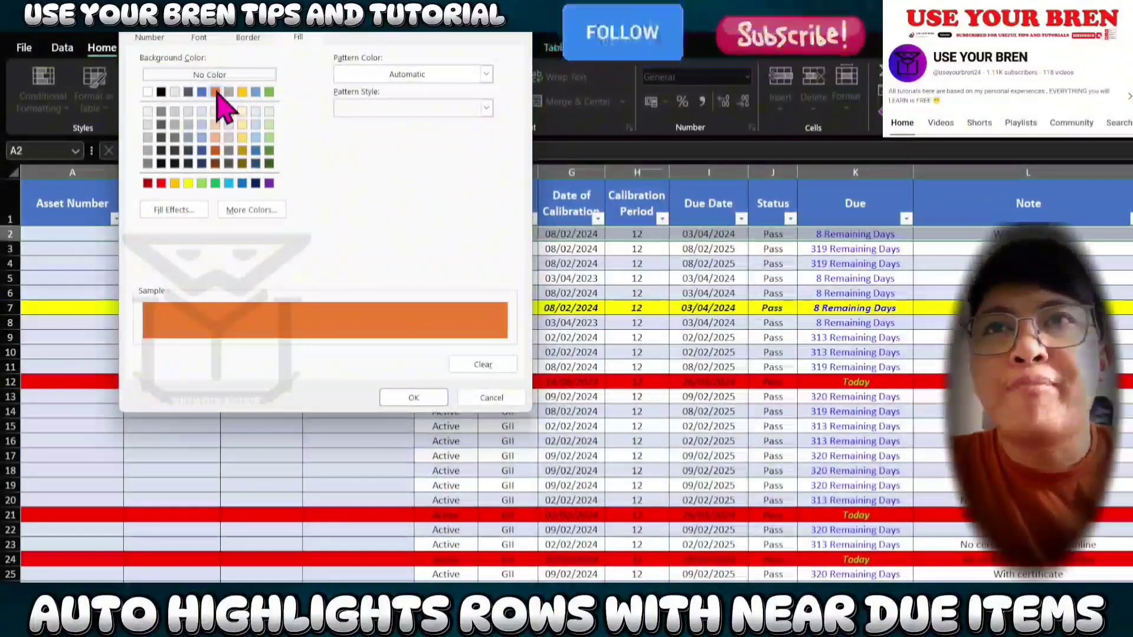
{"action": "left_click", "coordinate": [395, 400]}
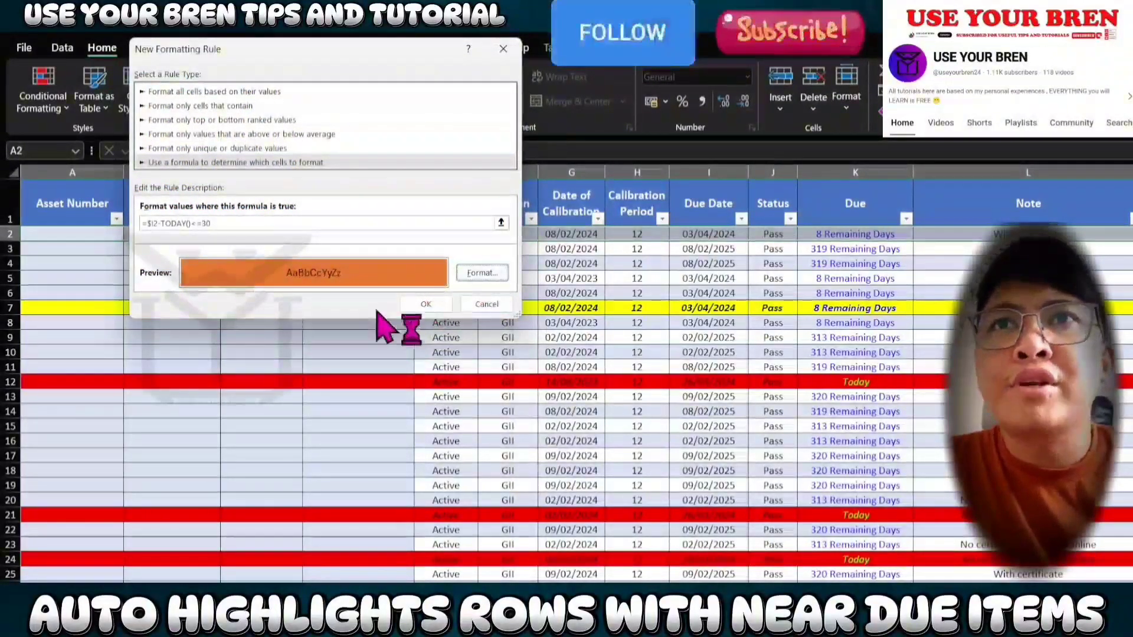
{"action": "left_click", "coordinate": [416, 304]}
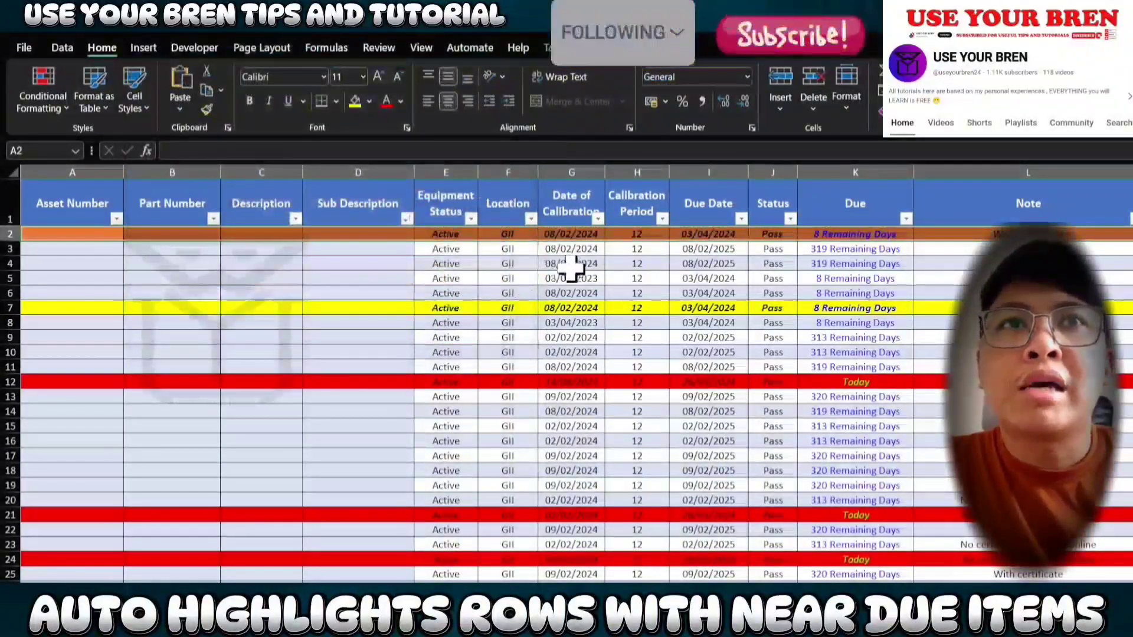
Copy row 2 (A2:L2) and extend the selection down to the table's last row.
{"action": "left_click", "coordinate": [371, 265]}
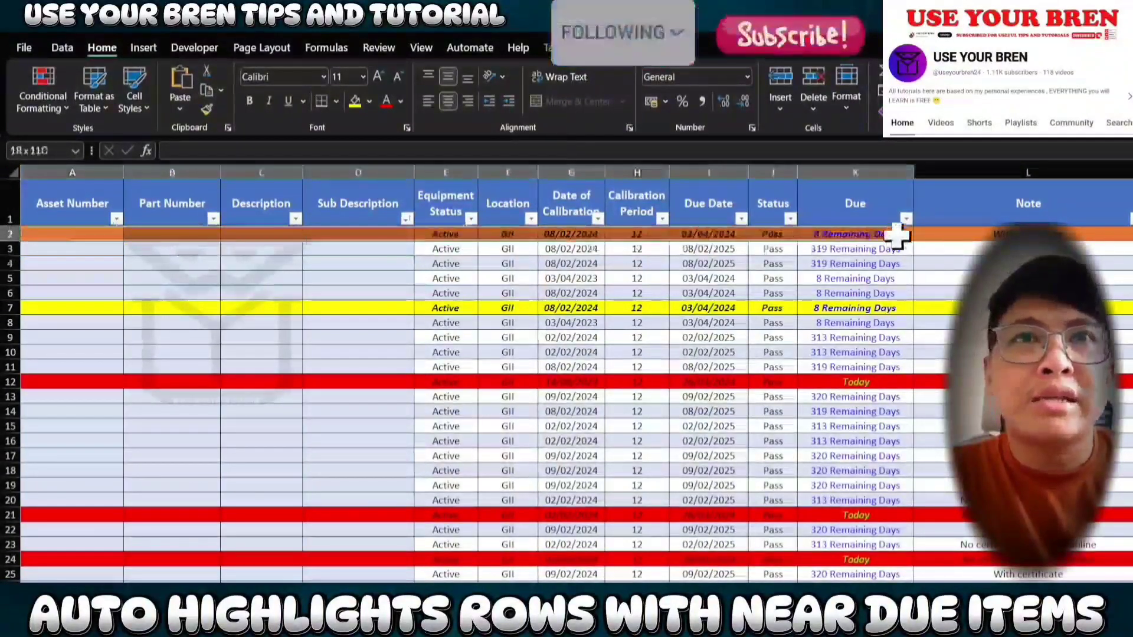
{"action": "left_click_drag", "start_coordinate": [42, 236], "coordinate": [997, 234]}
{"action": "key", "text": "ctrl+c"}
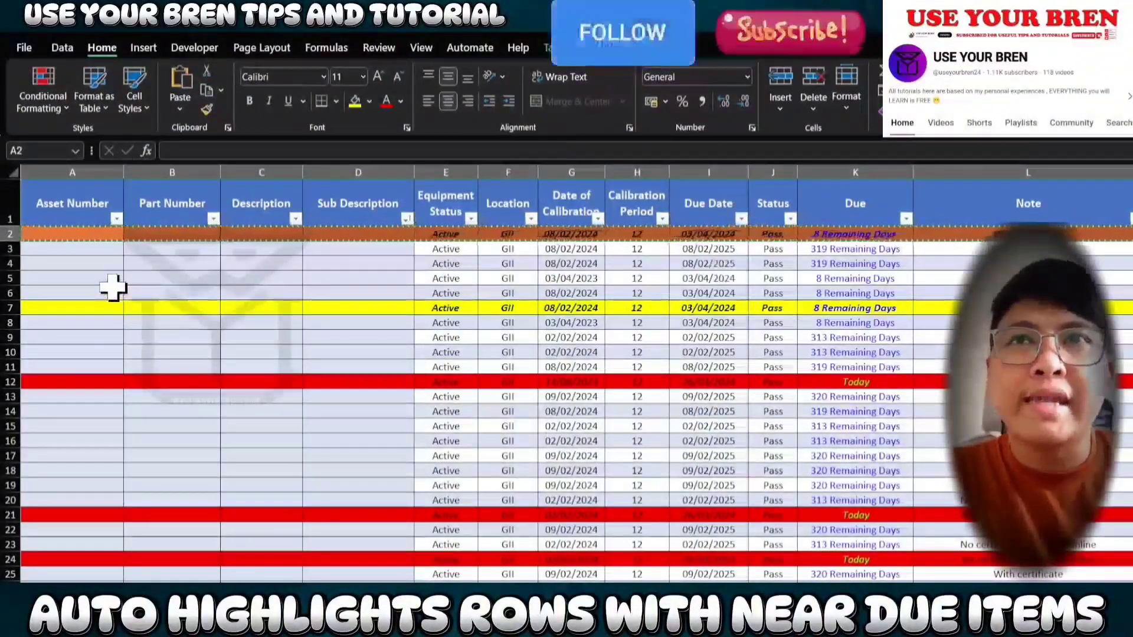
{"action": "key", "text": "ctrl+a"}
{"action": "scroll", "coordinate": [131, 334], "scroll_direction": "down", "scroll_amount": 3}
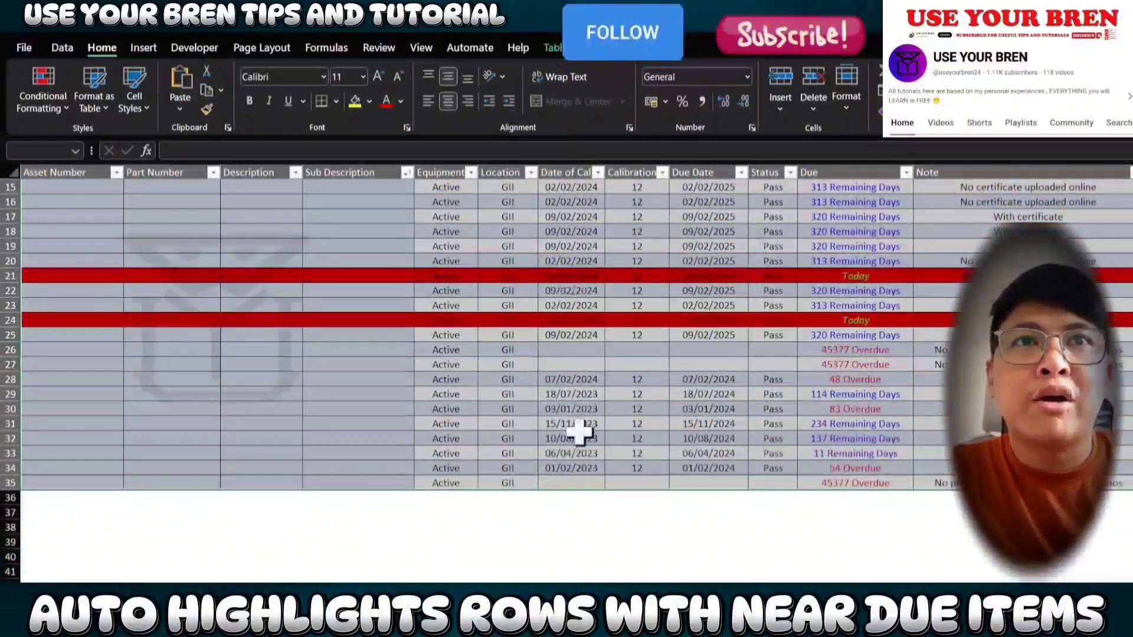
{"action": "scroll", "coordinate": [581, 419], "scroll_direction": "up", "scroll_amount": 3}
Paste Special only the formats from row 2 onto the selected table rows.
{"action": "right_click", "coordinate": [74, 235]}
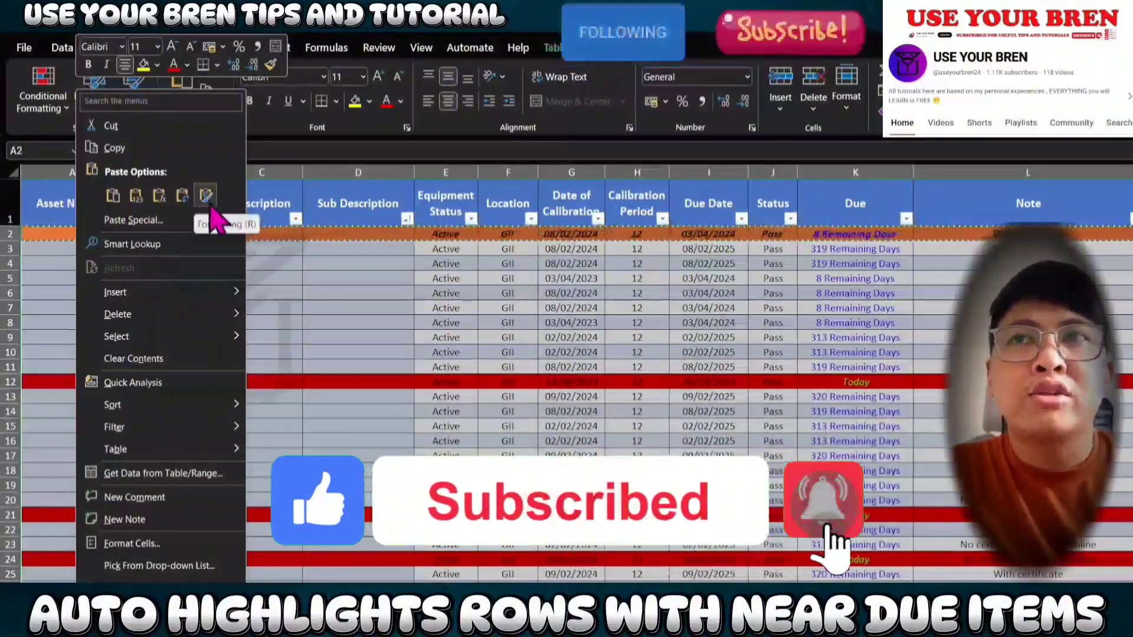
{"action": "left_click", "coordinate": [174, 222]}
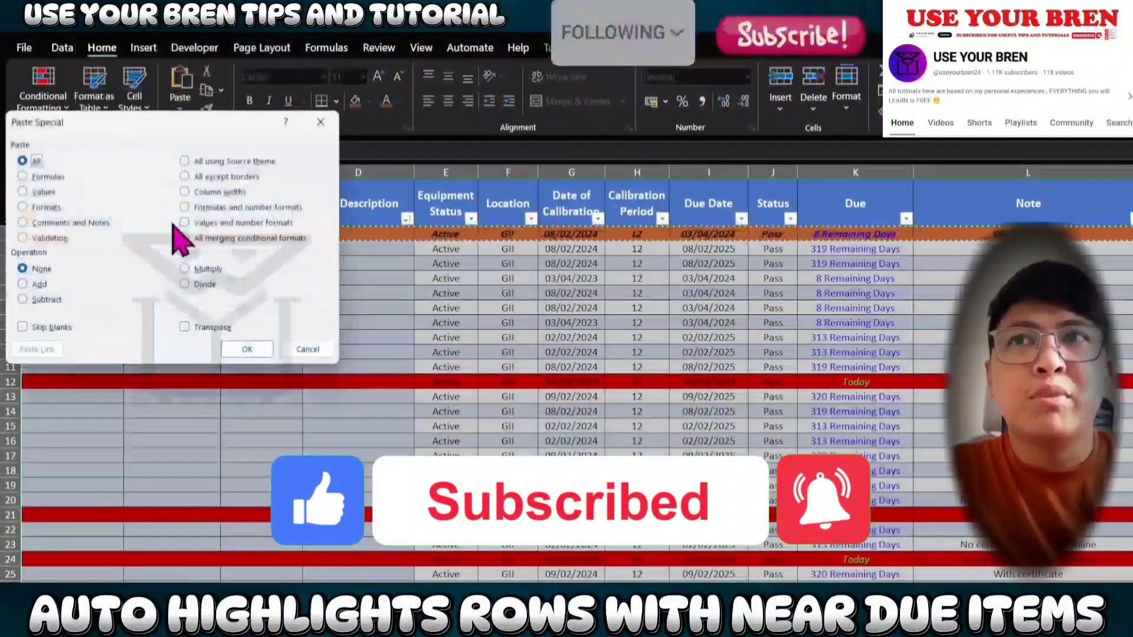
{"action": "left_click", "coordinate": [54, 208]}
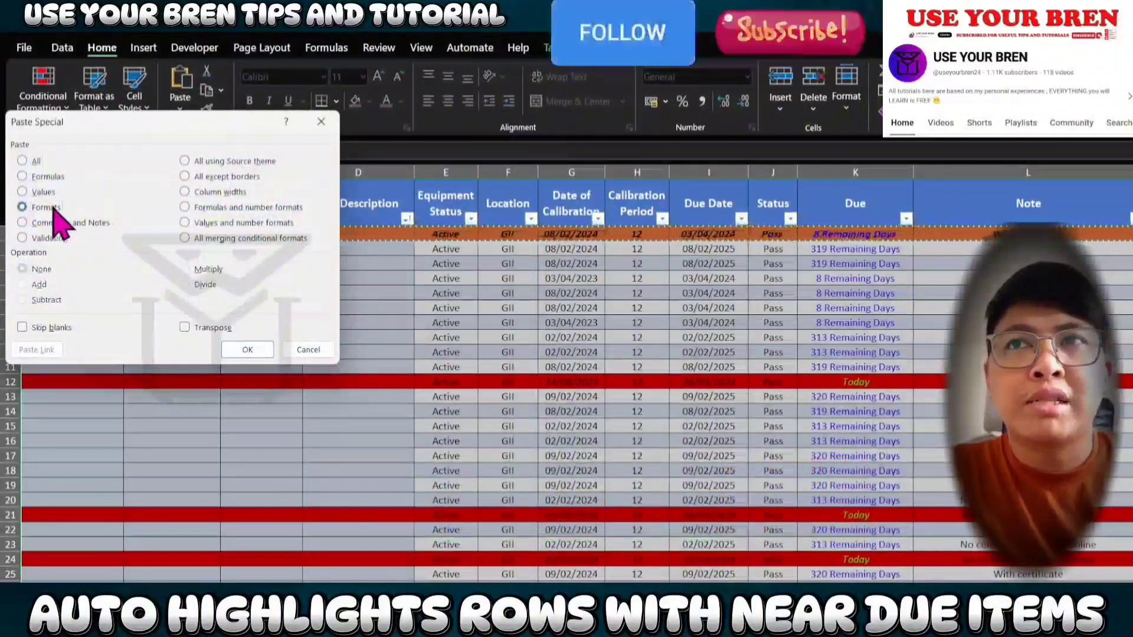
{"action": "left_click", "coordinate": [260, 349]}
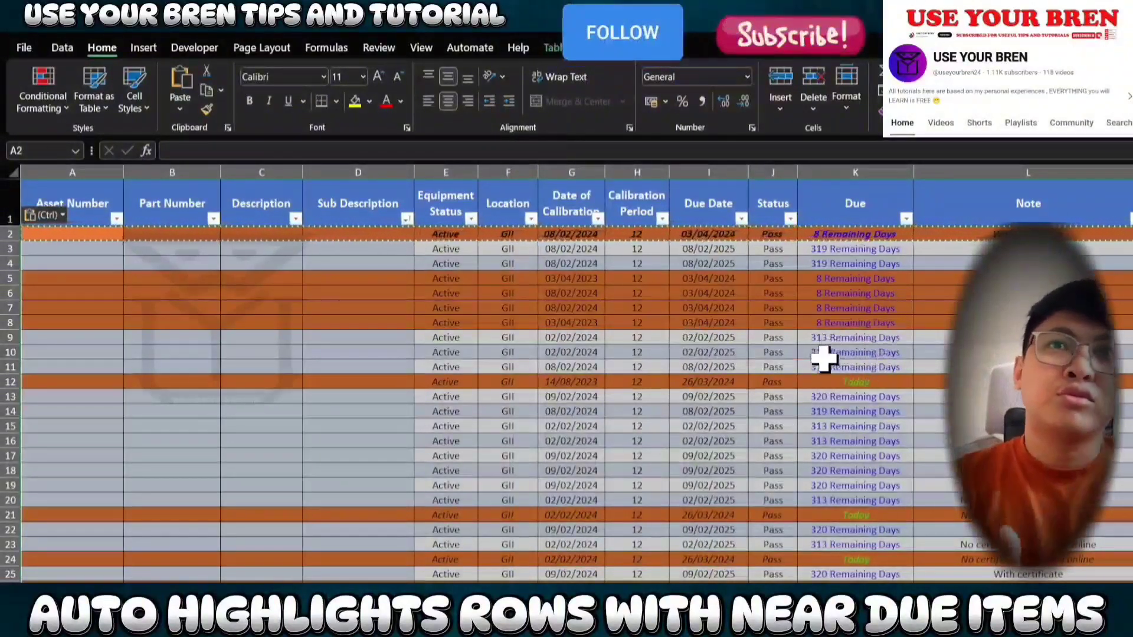
Inspect the due dates and due formula in rows 12 and 16.
{"action": "scroll", "coordinate": [763, 381], "scroll_direction": "down", "scroll_amount": 3}
{"action": "left_click", "coordinate": [767, 382]}
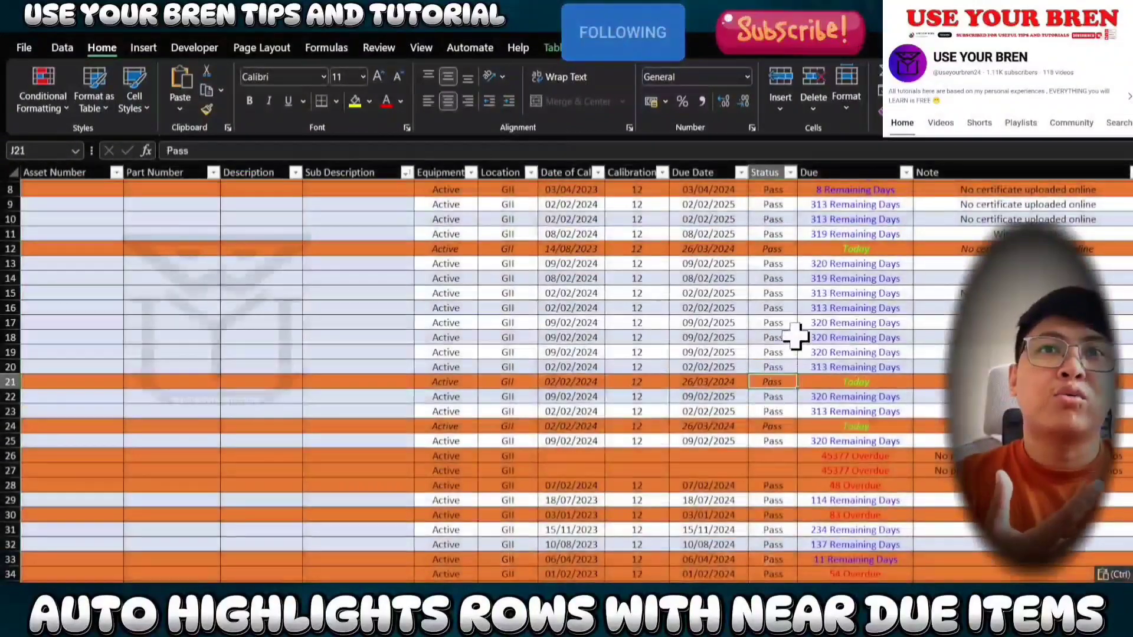
{"action": "scroll", "coordinate": [795, 337], "scroll_direction": "up", "scroll_amount": 3}
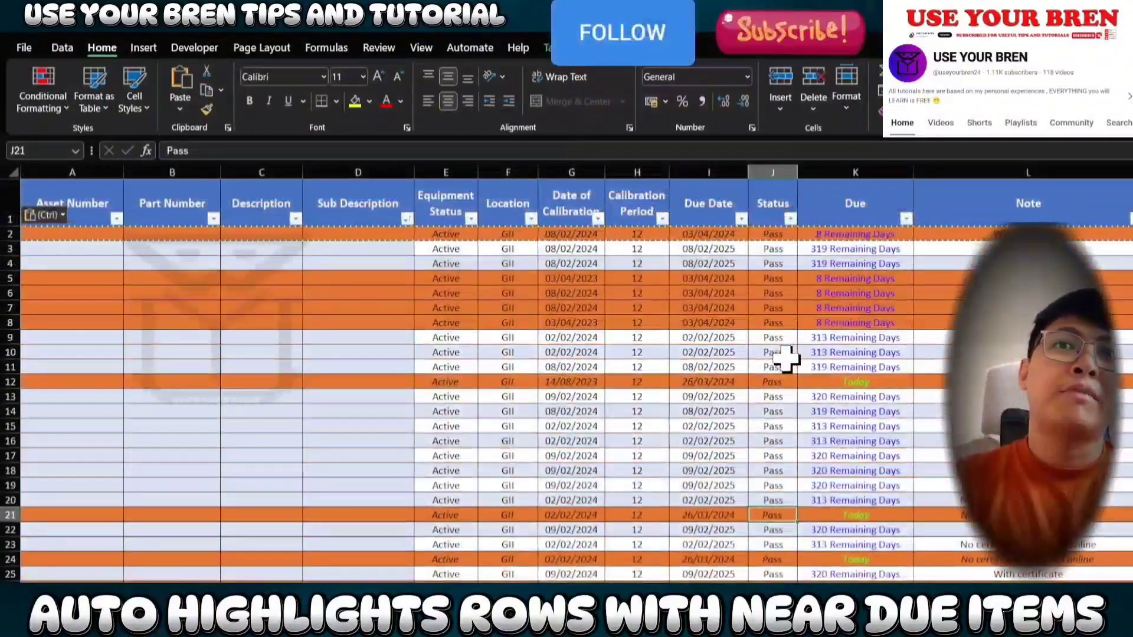
{"action": "left_click", "coordinate": [694, 442]}
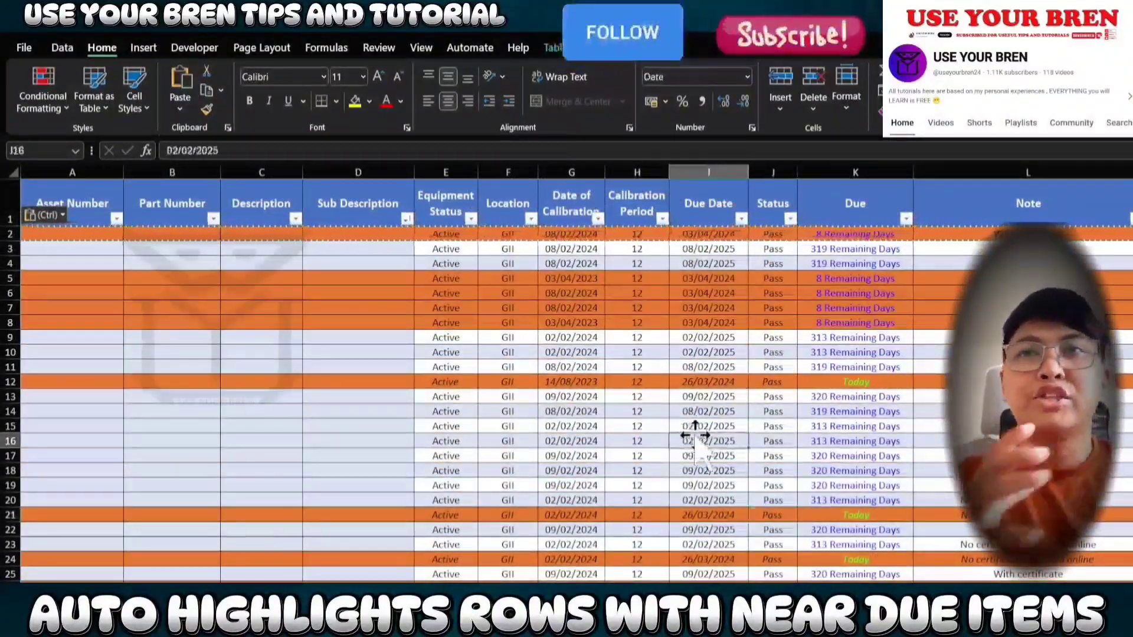
{"action": "left_click", "coordinate": [886, 385]}
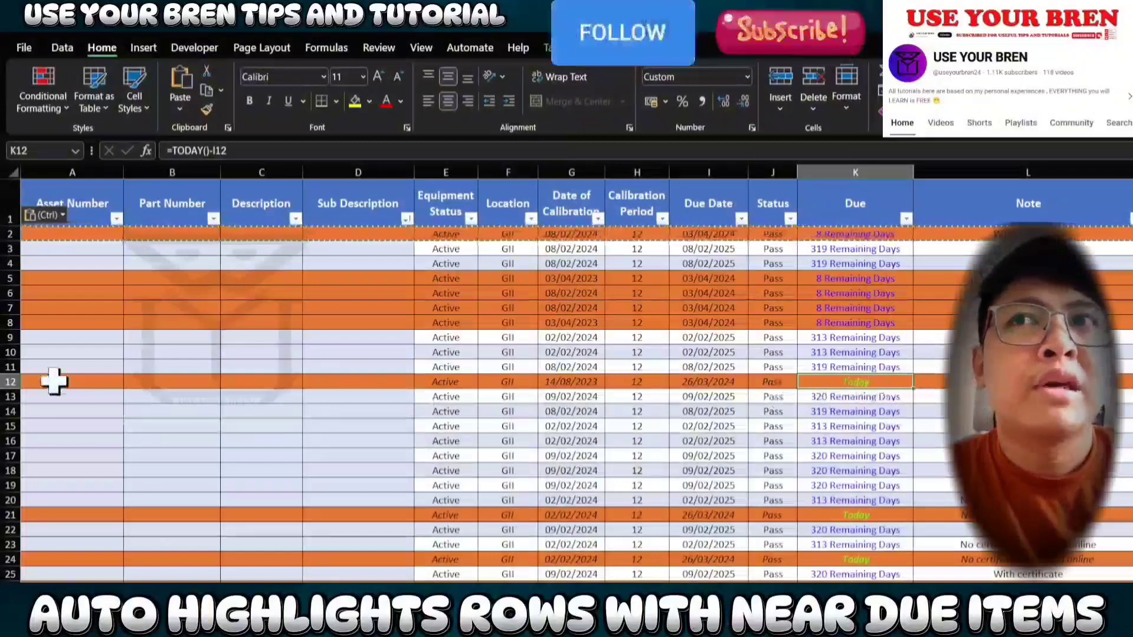
{"action": "left_click_drag", "start_coordinate": [767, 381], "coordinate": [1003, 381]}
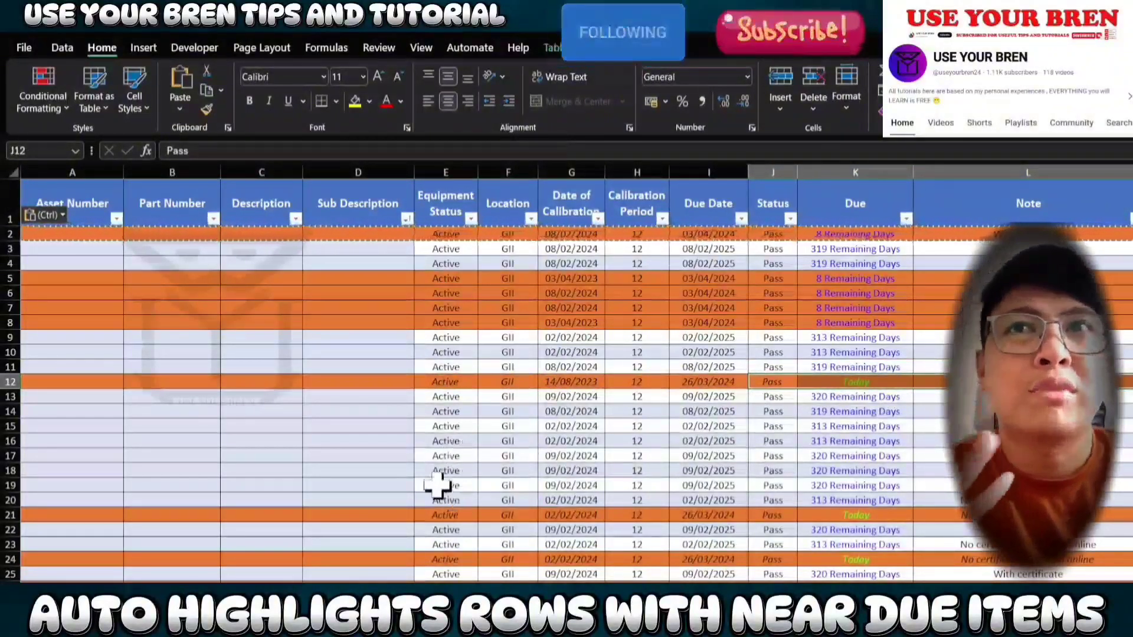
{"action": "left_click", "coordinate": [439, 484]}
{"action": "left_click", "coordinate": [200, 339]}
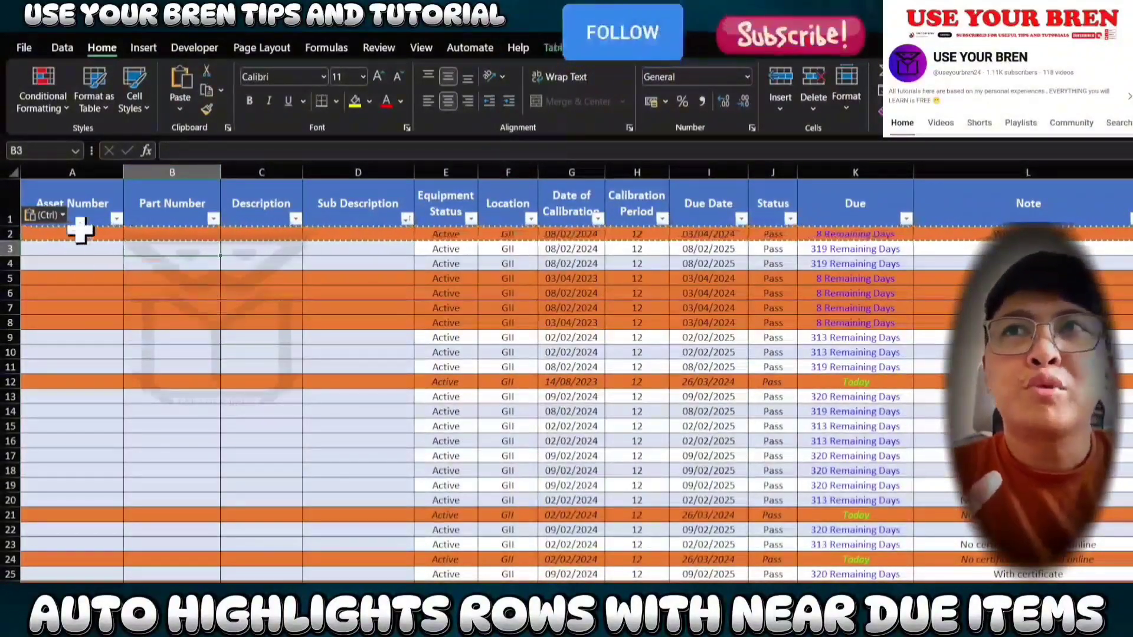
Move the =$I2=TODAY() red rule above the orange 30-day rule in Manage Rules and apply.
{"action": "left_click", "coordinate": [77, 248]}
{"action": "left_click", "coordinate": [57, 112]}
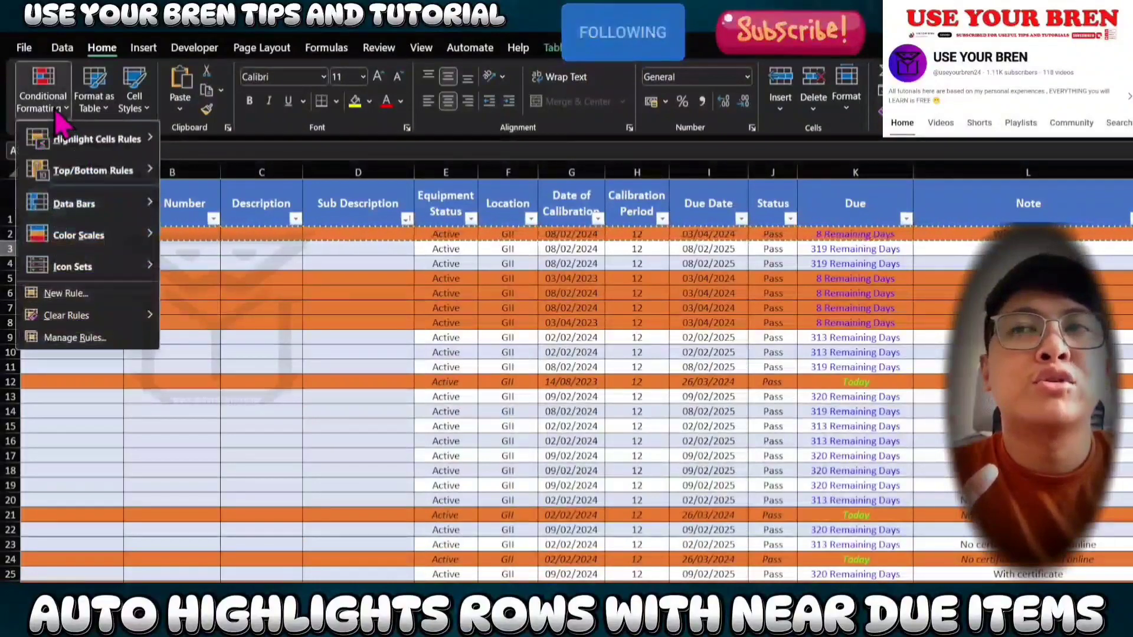
{"action": "left_click", "coordinate": [41, 340]}
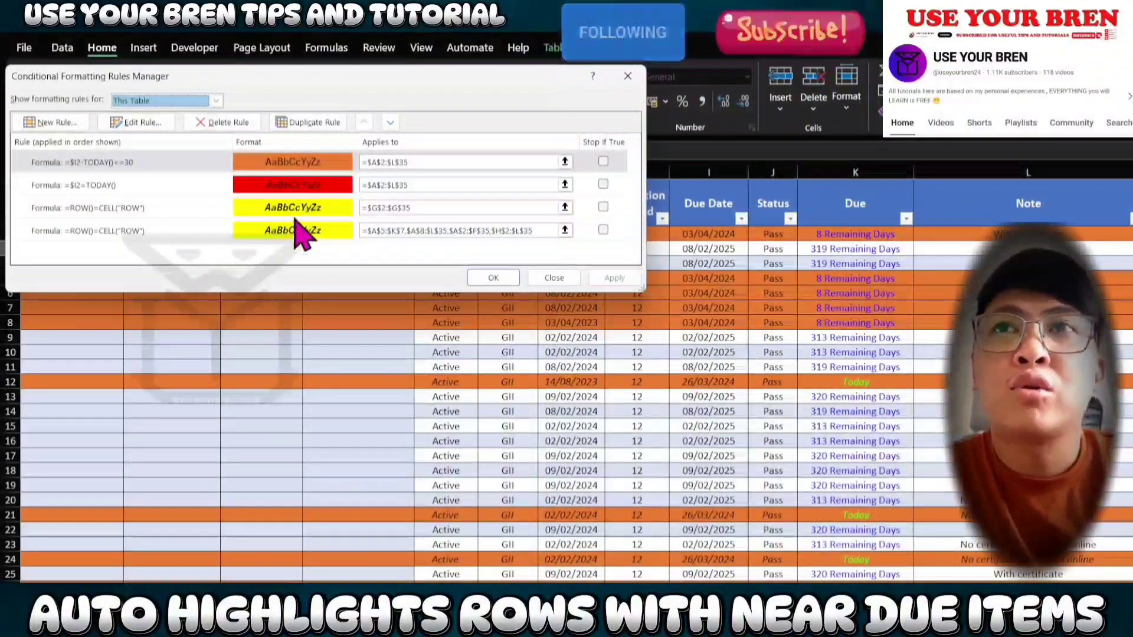
{"action": "left_click", "coordinate": [187, 187]}
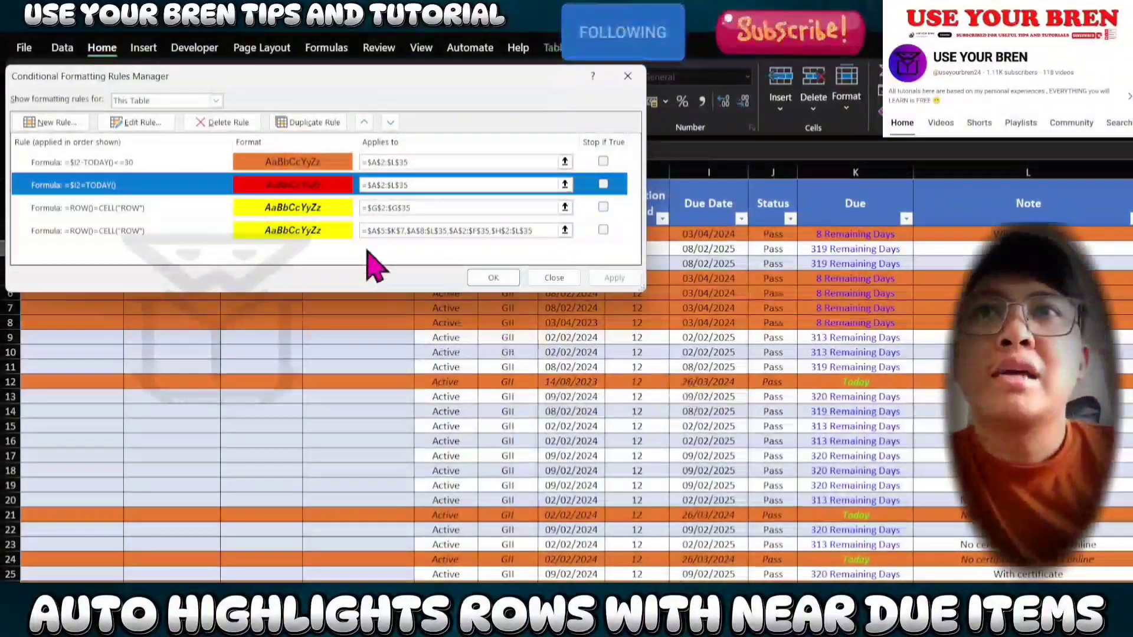
{"action": "left_click", "coordinate": [364, 126]}
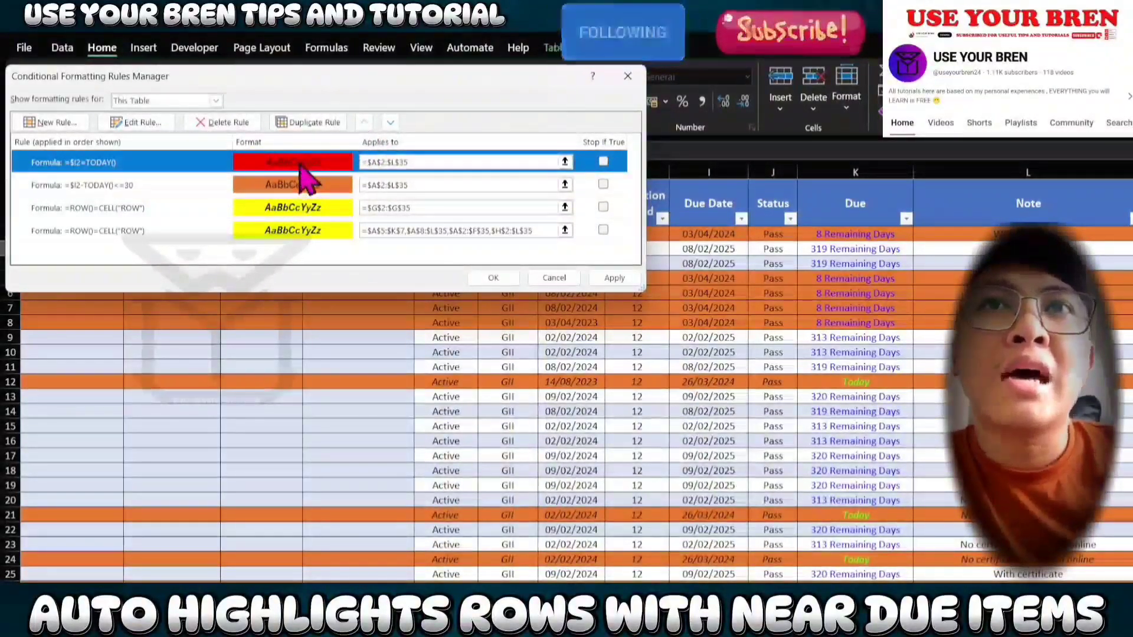
{"action": "left_click", "coordinate": [616, 280]}
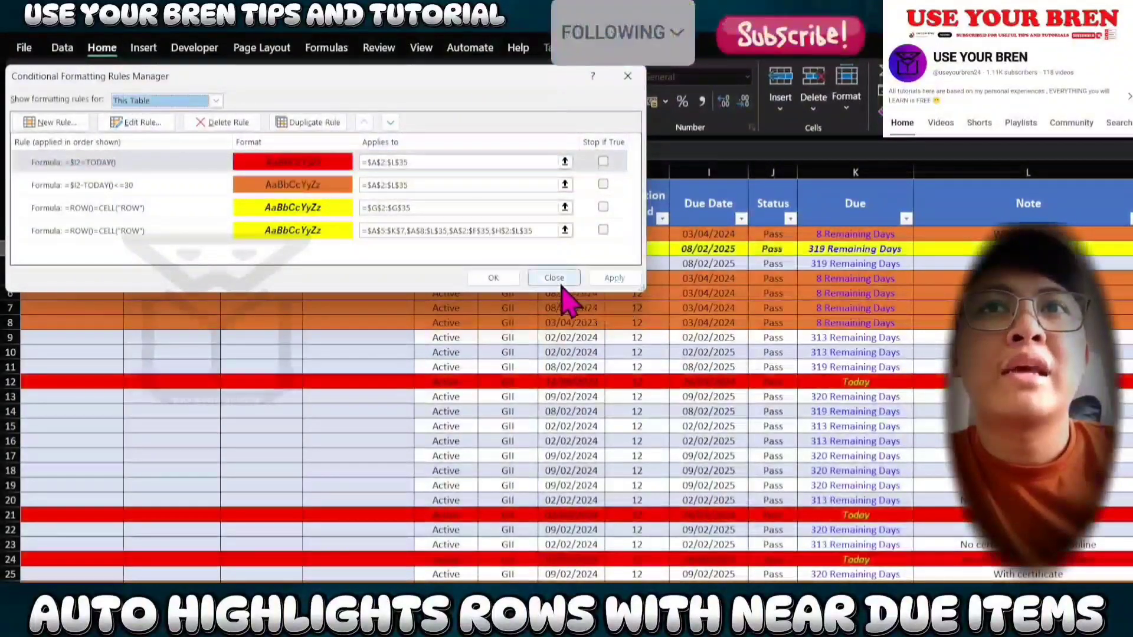
{"action": "left_click", "coordinate": [494, 280]}
{"action": "scroll", "coordinate": [701, 426], "scroll_direction": "down", "scroll_amount": 1}
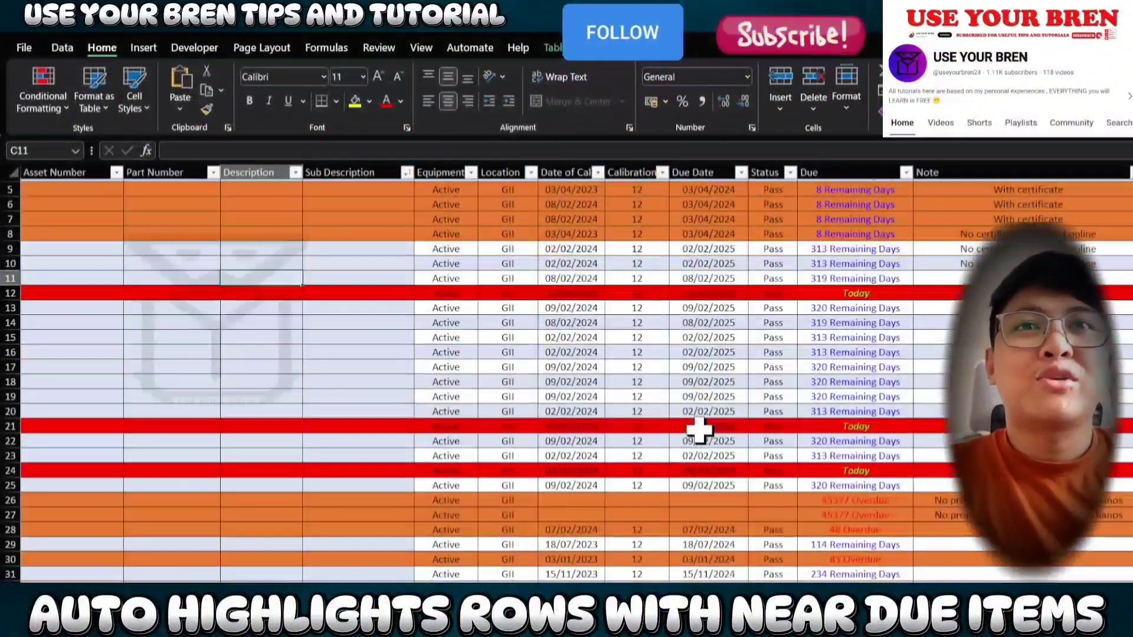
{"action": "scroll", "coordinate": [701, 426], "scroll_direction": "up", "scroll_amount": 1}
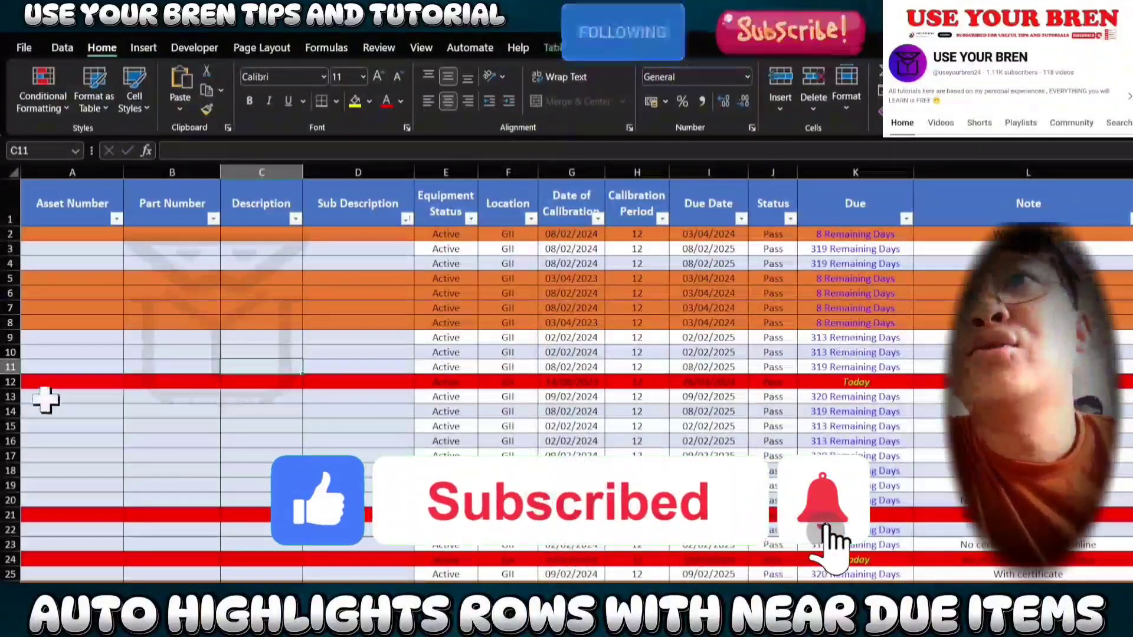
{"action": "mouse_move", "coordinate": [45, 383]}
{"action": "left_mouse_down"}
{"action": "mouse_move", "coordinate": [935, 392]}
{"action": "mouse_move", "coordinate": [935, 382]}
{"action": "left_mouse_up"}
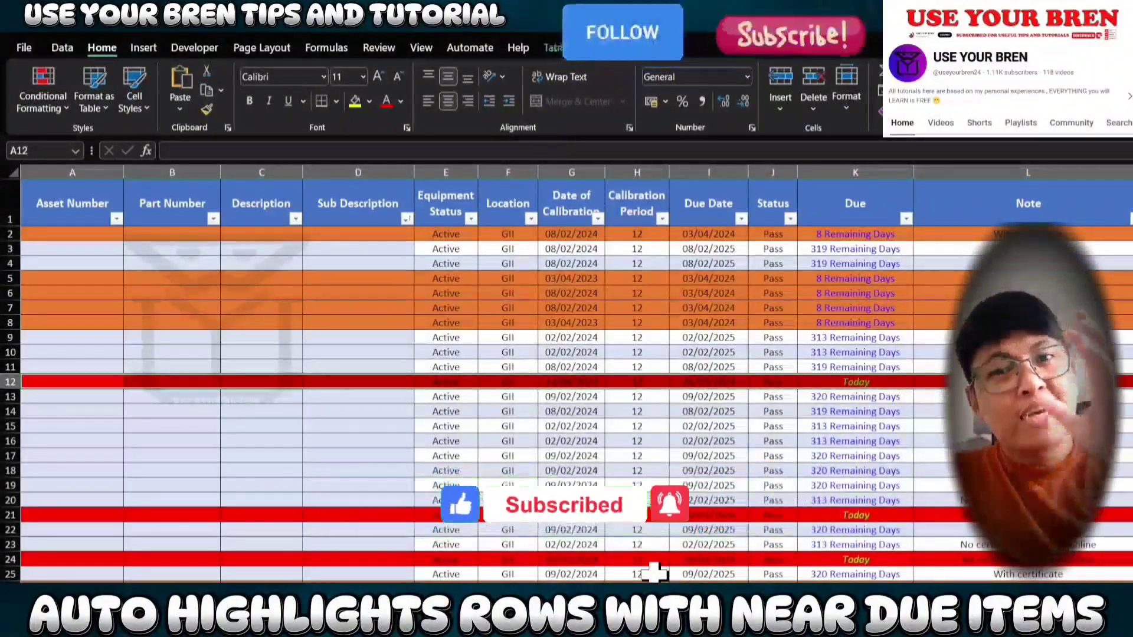